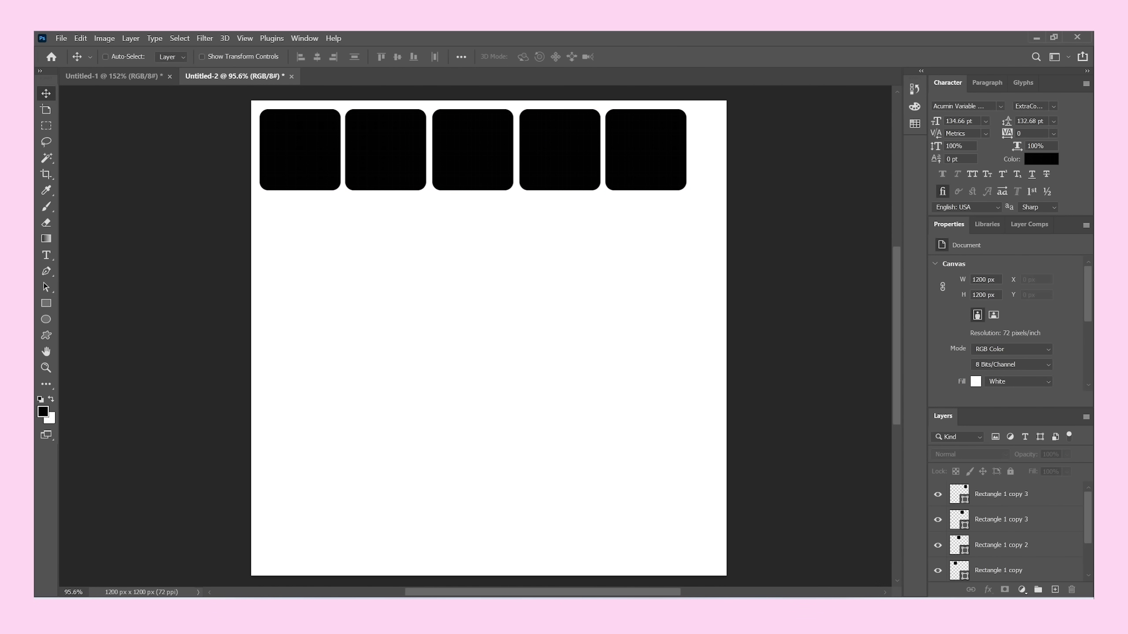
Enlarge all five black rounded squares to about 107.6%.
key(ctrl+alt+a)
key(ctrl+t)
drag(686, 191, 718, 196)
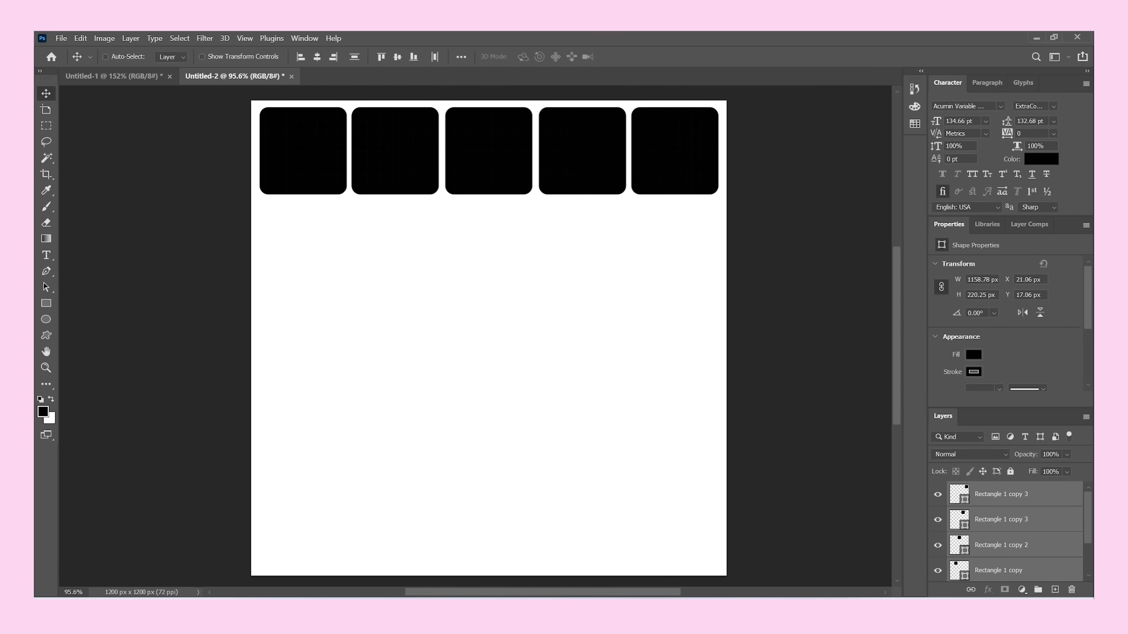
Select the second and rightmost squares so their corners can be reshaped.
click(999, 571)
key(alt+period)
key(ctrl+t)
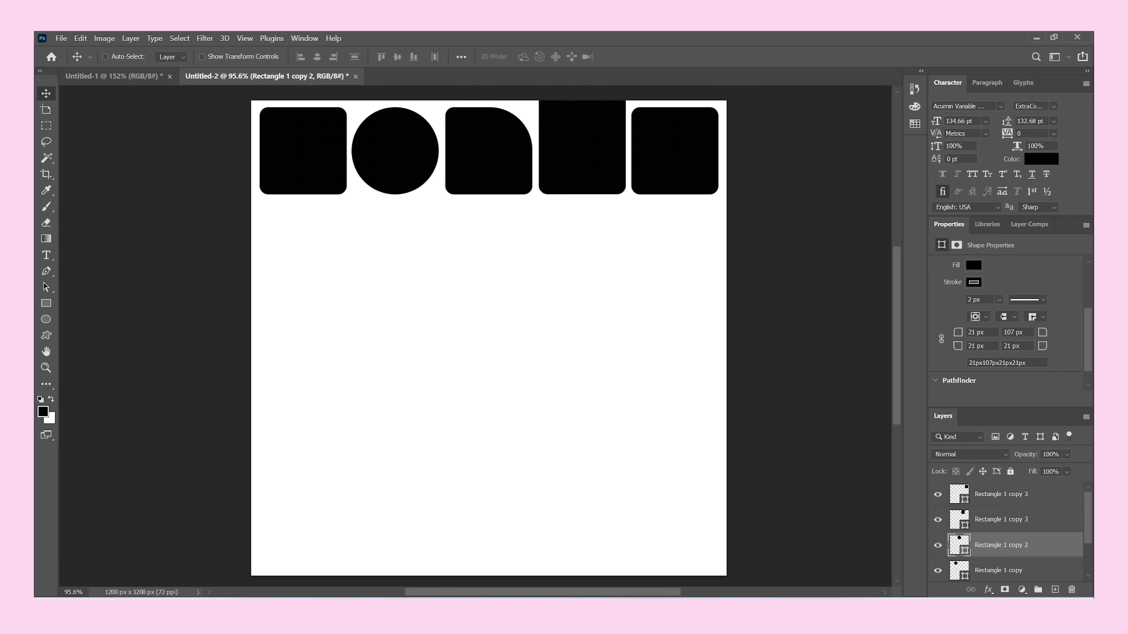
Duplicate the top row of shapes as a vertically flipped second row beneath it.
drag(793, 254, 255, 202)
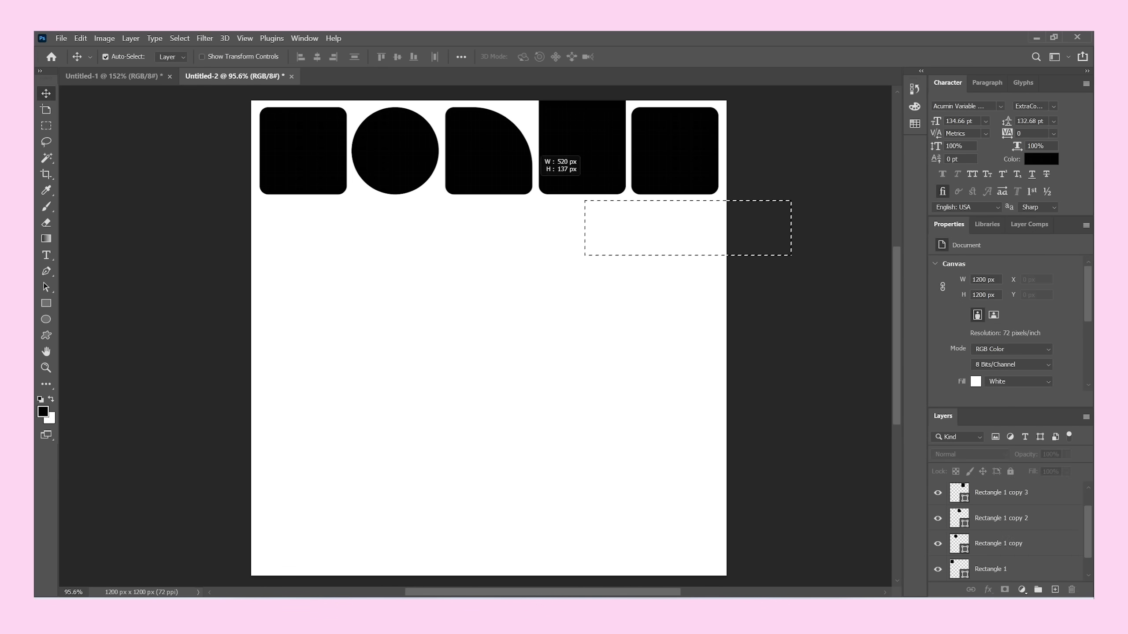
drag(577, 146, 577, 240)
key(ctrl+t)
right_click(577, 240)
click(585, 494)
key(Return)
drag(628, 168, 628, 189)
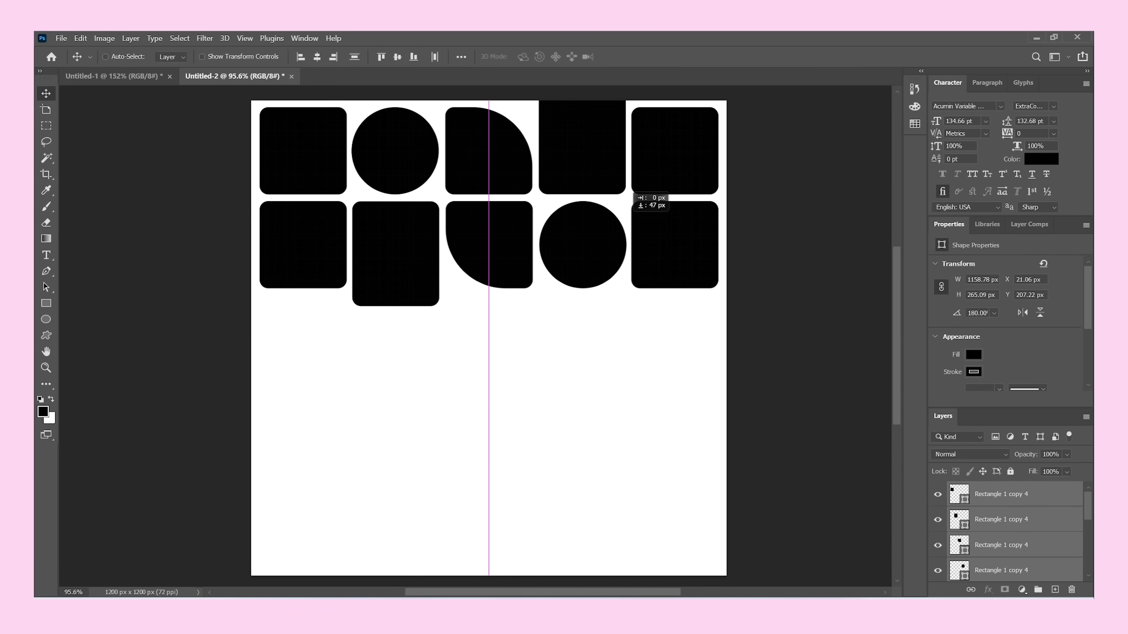
Delete the tall second-row rectangle and slide the quarter-round and circle left.
drag(395, 253, 395, 471)
key(Delete)
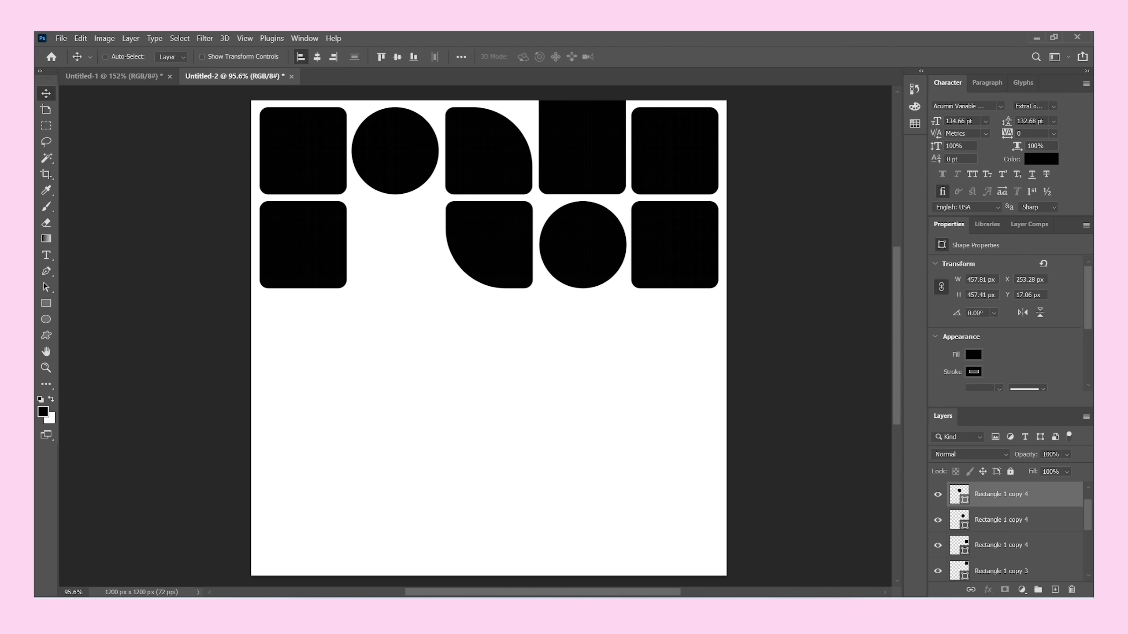
drag(488, 245, 394, 244)
drag(583, 244, 489, 245)
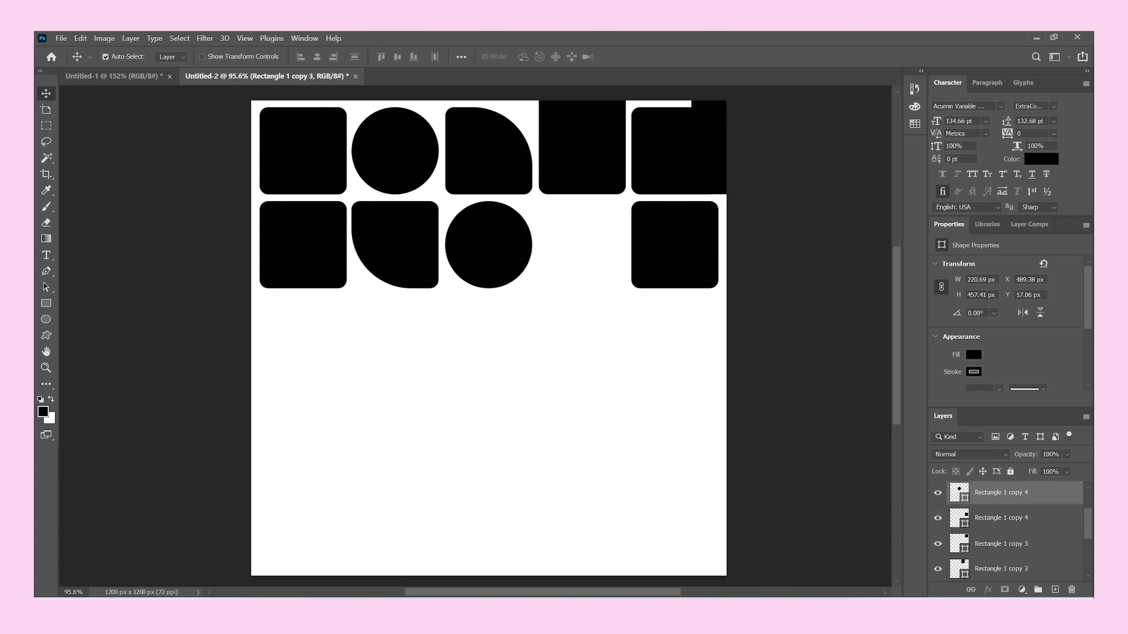
Copy the left three columns into two new rows and fill column five.
drag(244, 332, 535, 139)
drag(396, 245, 395, 433)
click(622, 511)
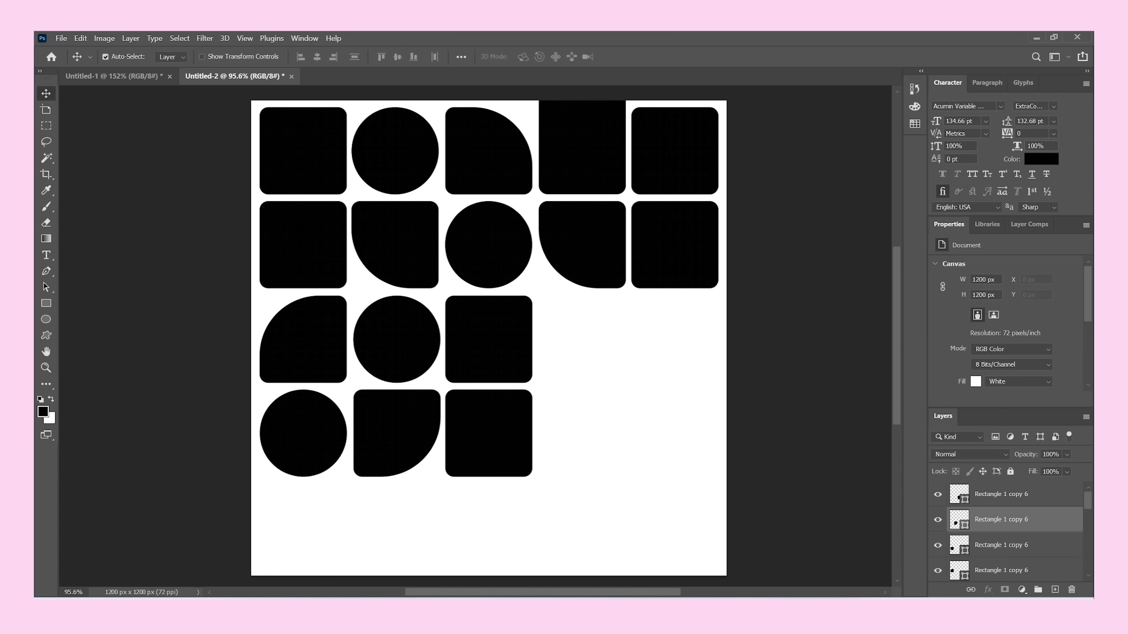
drag(488, 339, 674, 339)
key(ctrl+alt+t)
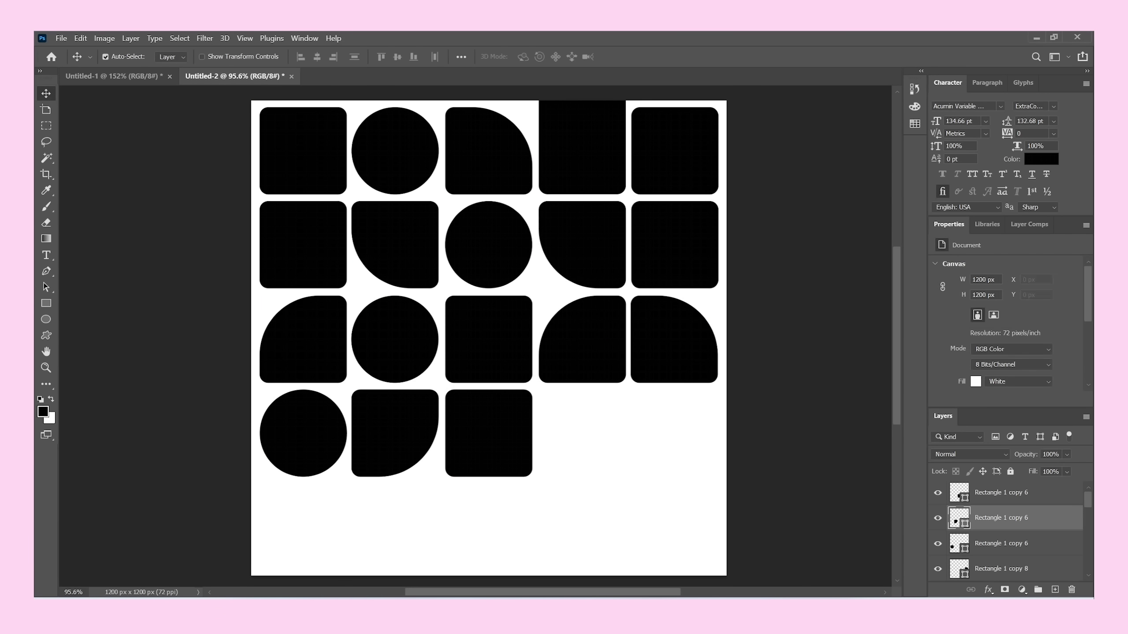
click(222, 433)
Paste the blue controller image and clip it into the first tile (Rectangle 1).
key(ctrl+v)
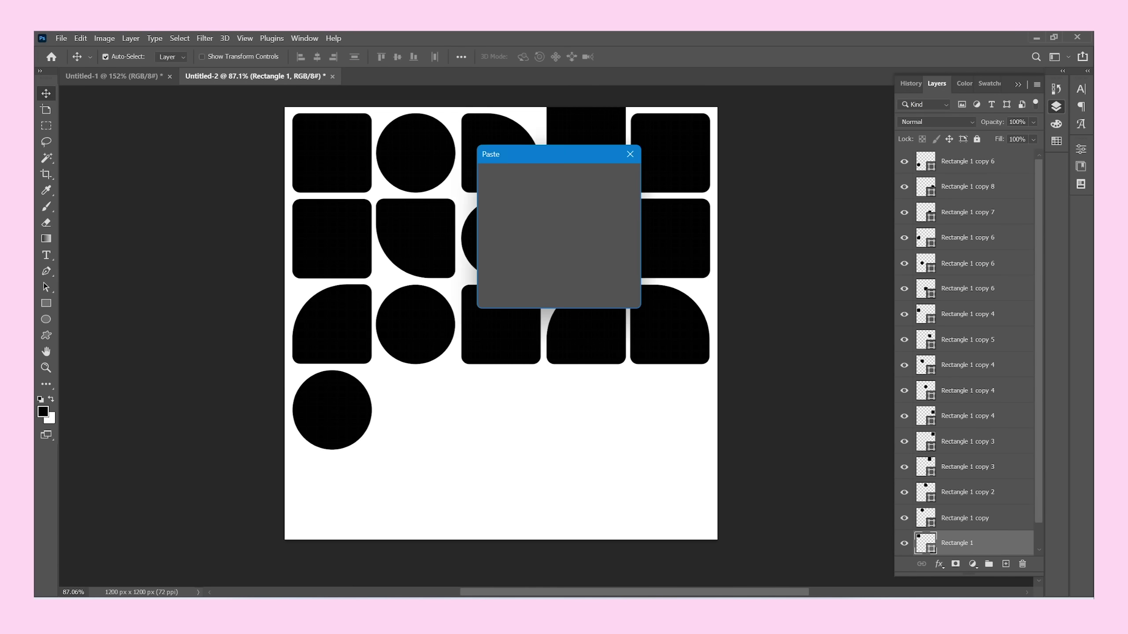
key(Return)
key(ctrl+alt+g)
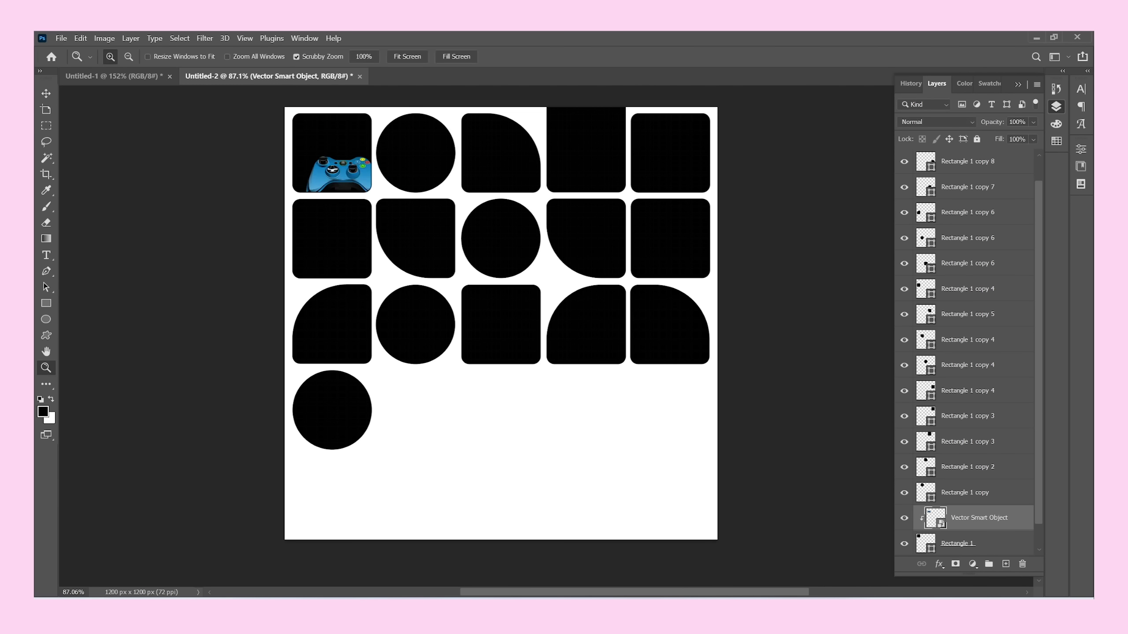
key(ctrl+plus)
double_click(925, 543)
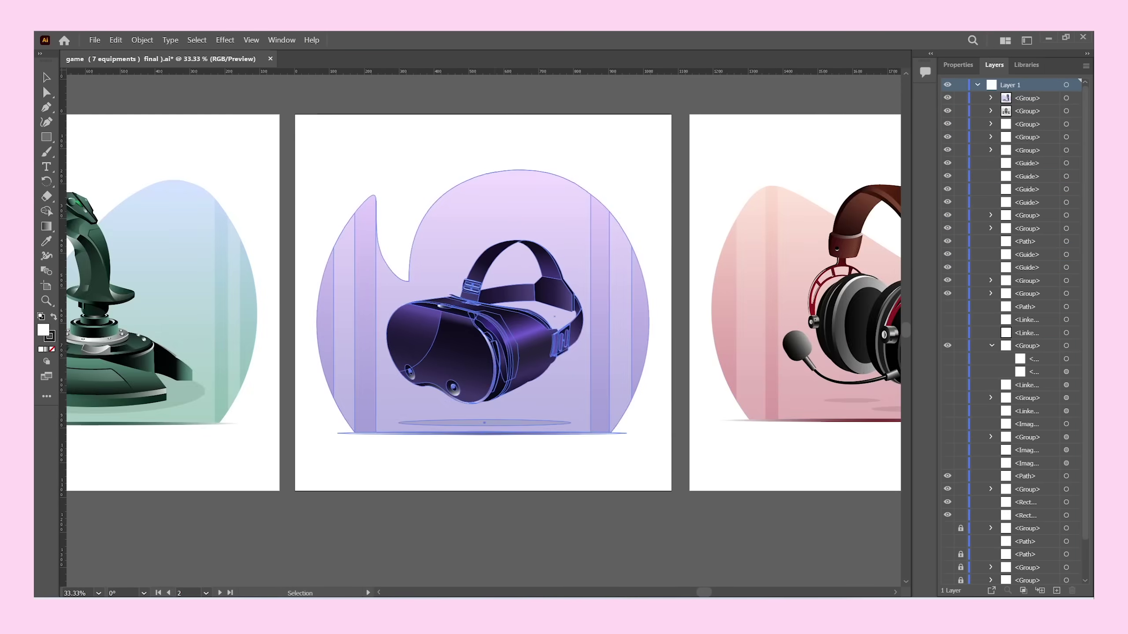
Paste the VR headset image and clip it into the circle and top-right tiles.
key(ctrl+v)
key(Return)
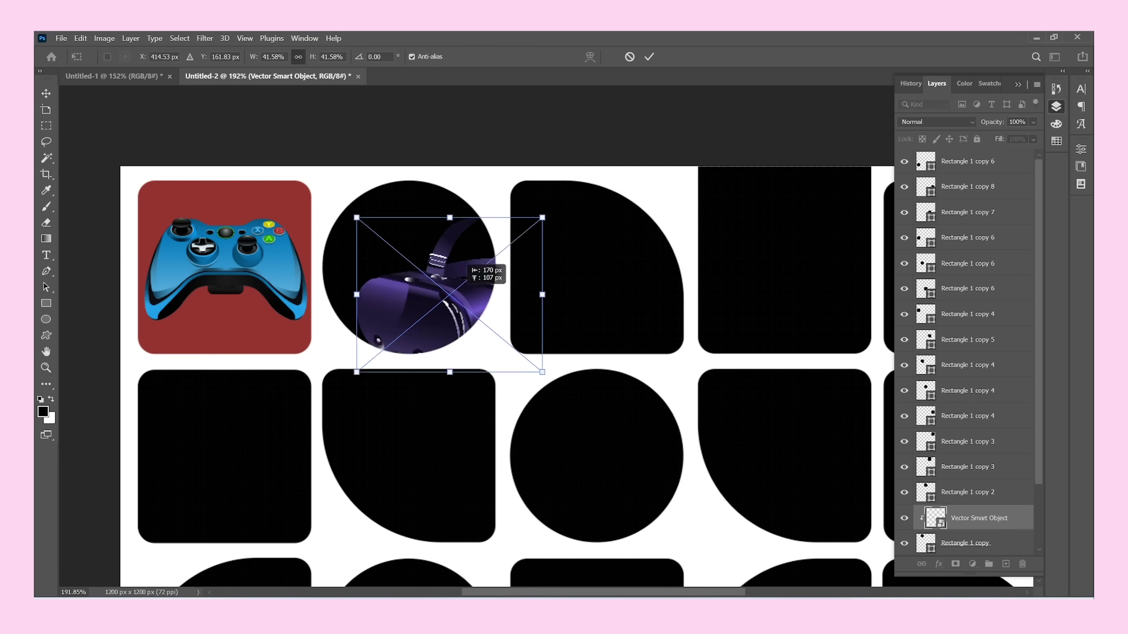
key(Return)
key(ctrl+alt+g)
key(z)
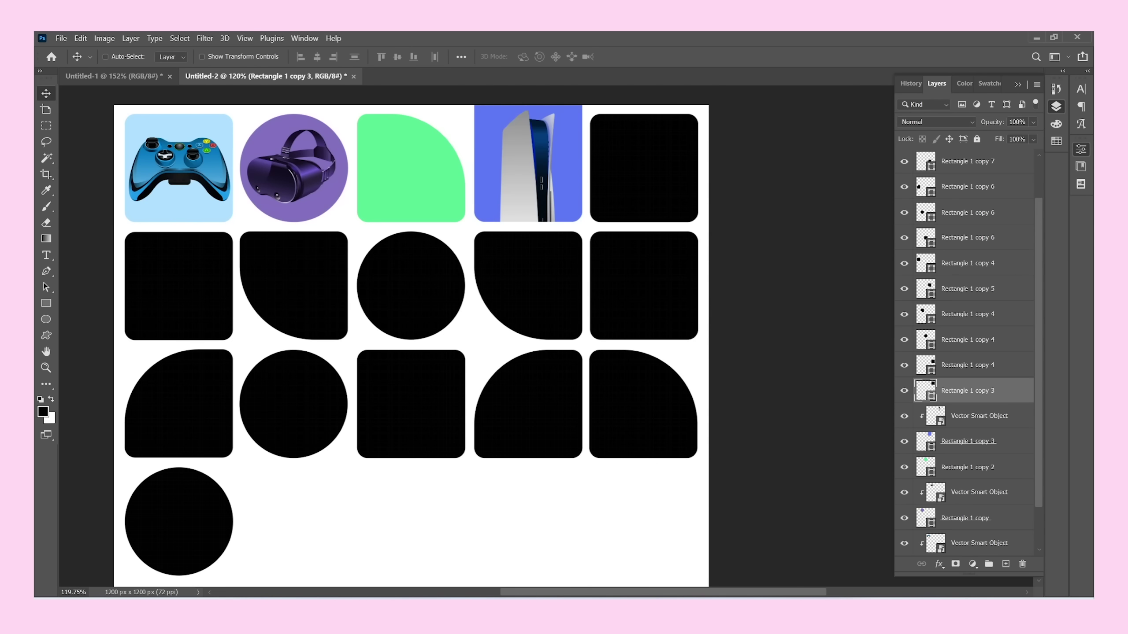
key(ctrl+alt+g)
key(ctrl+t)
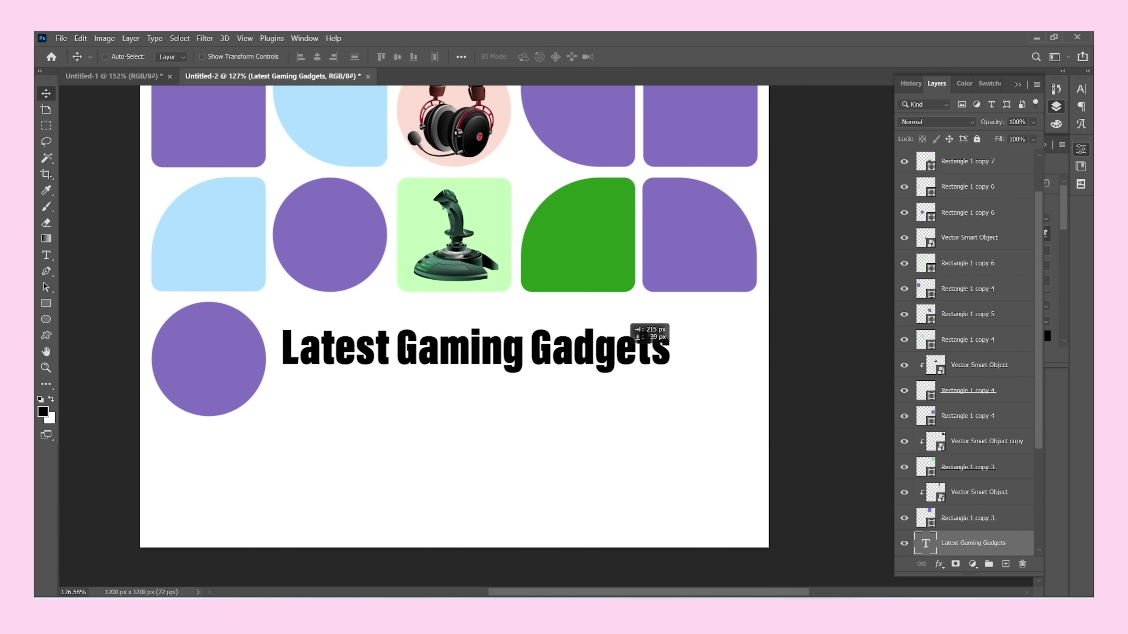
Nudge the headline and finish typing the 'Attractive Offer Prices' subtitle.
key(Return)
drag(631, 325, 617, 331)
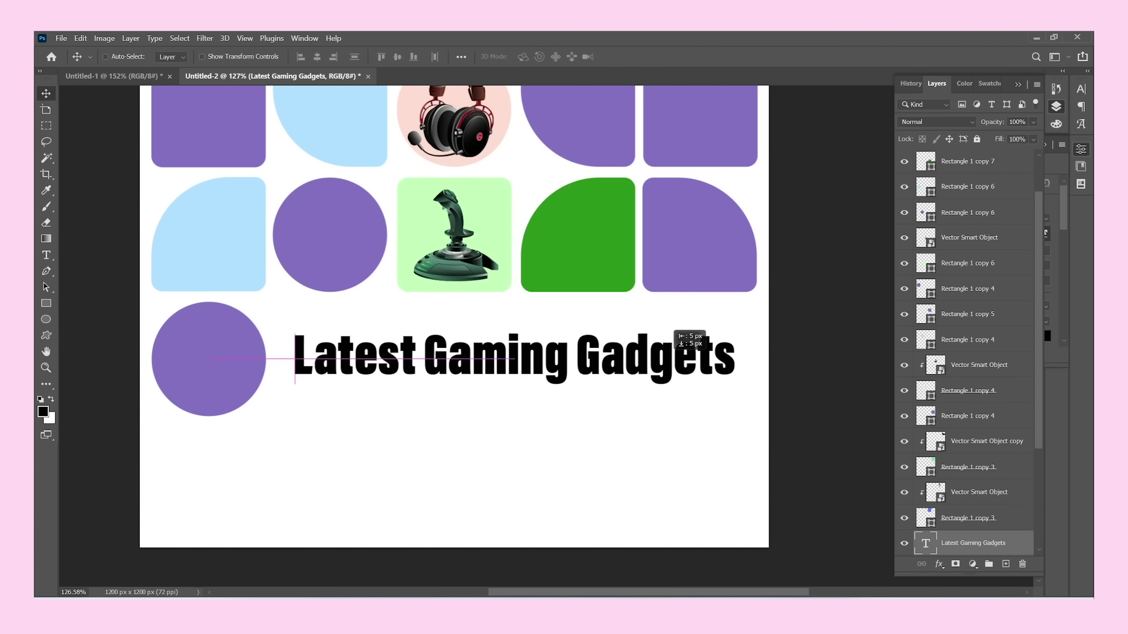
text(Prices)
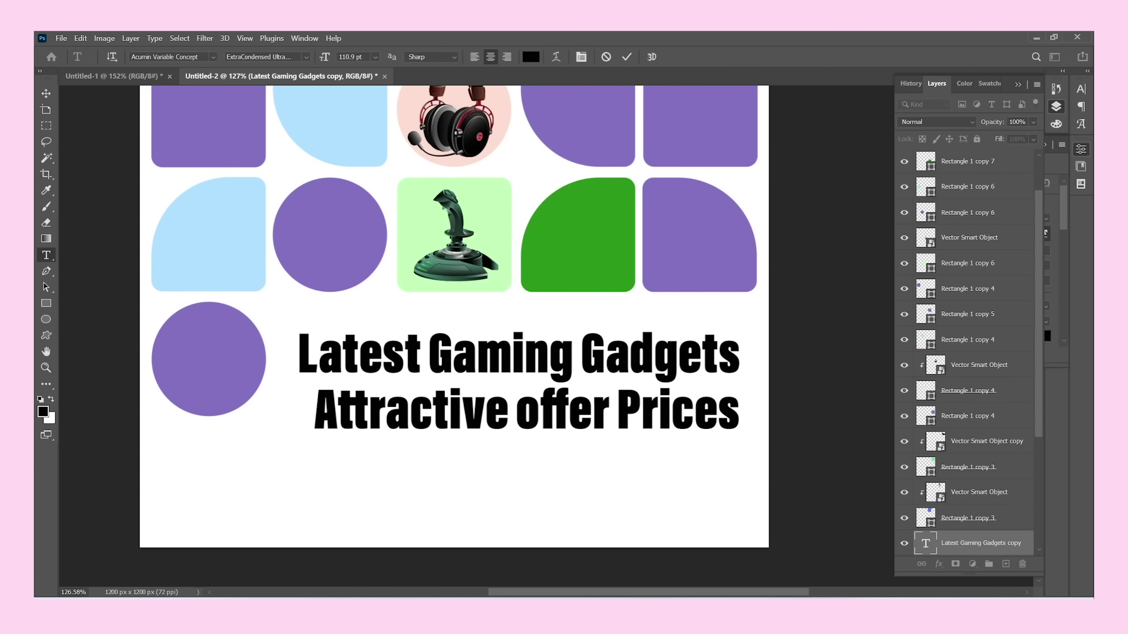
click(171, 57)
Make the subtitle smaller, All Caps with -50 tracking, and move it under the headline.
key(Return)
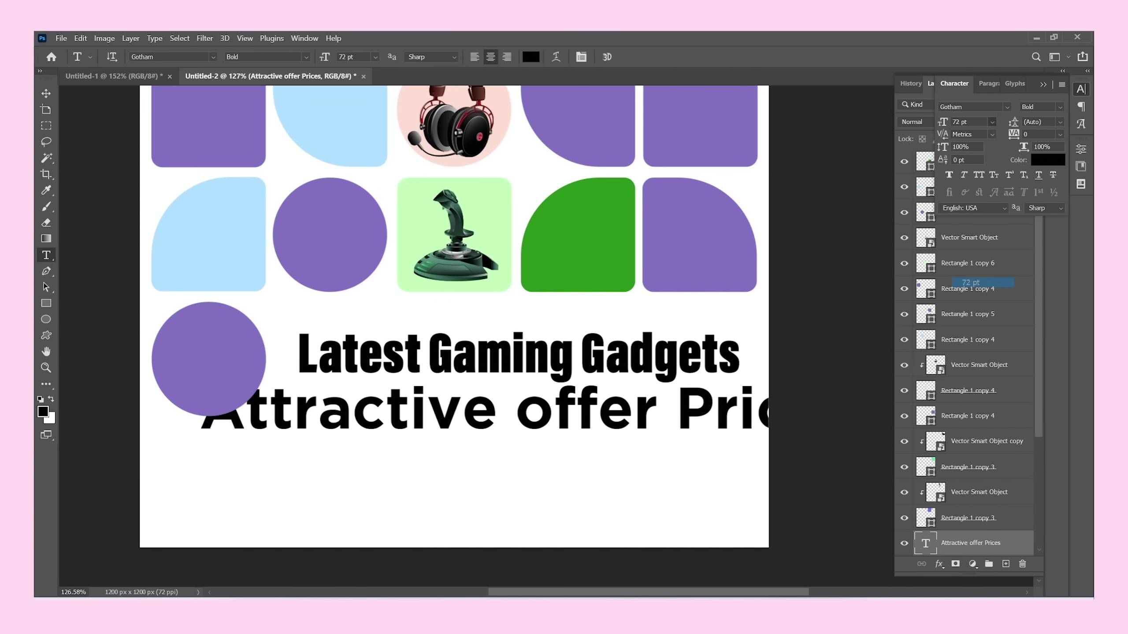
click(1060, 134)
click(1039, 166)
click(978, 174)
key(v)
drag(681, 373, 706, 375)
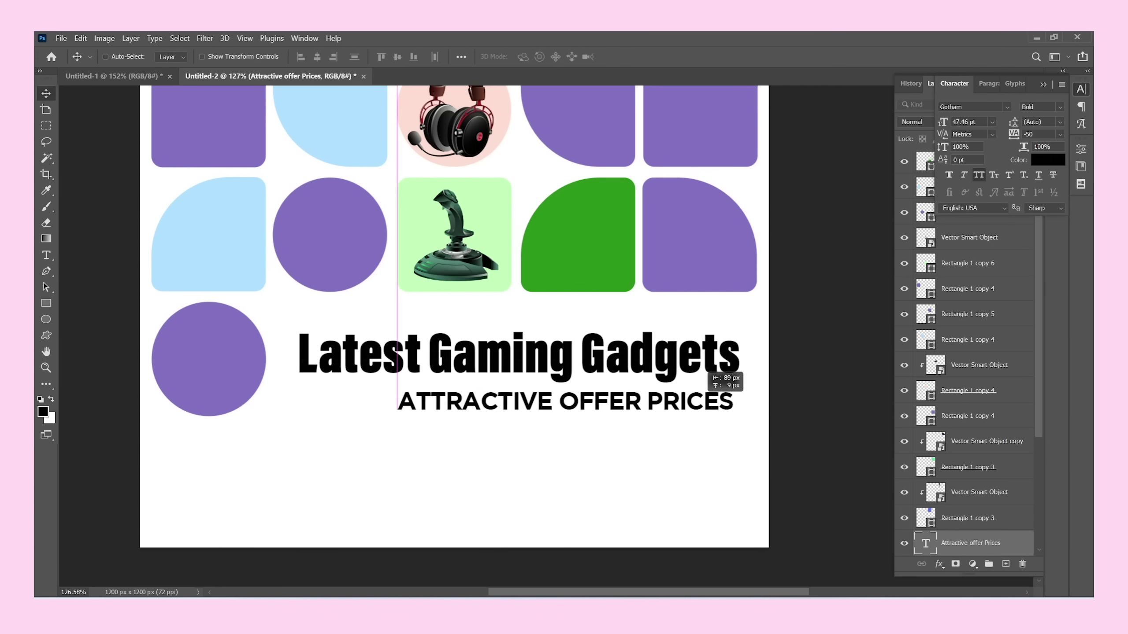
Shift the headline and subtitle down into their final positions.
click(105, 56)
drag(577, 356, 577, 369)
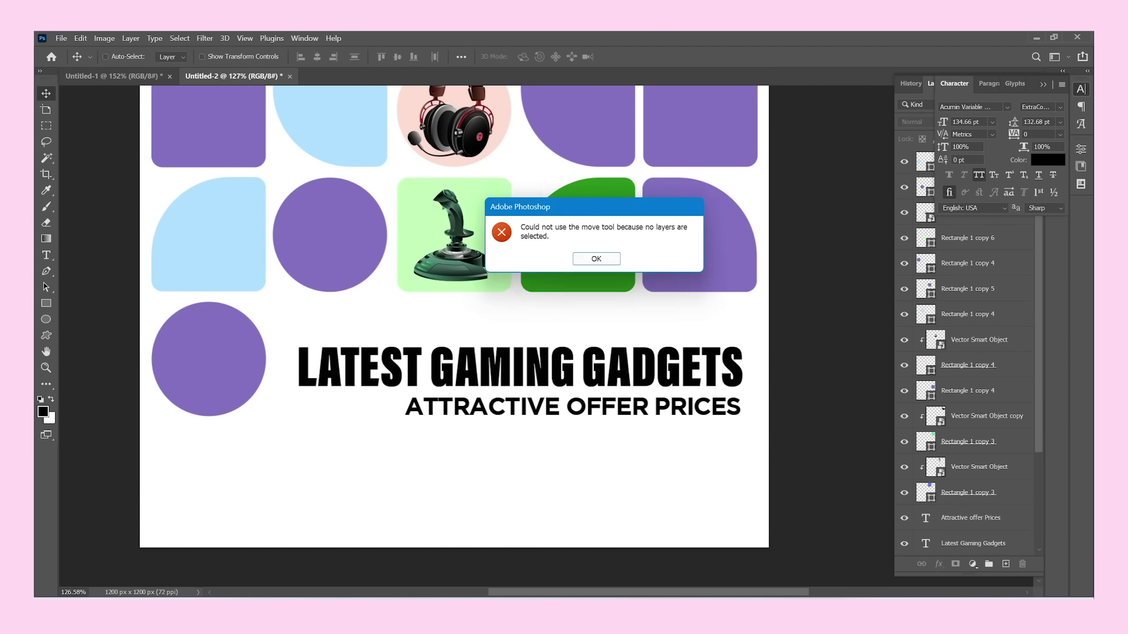
click(586, 257)
drag(686, 377, 686, 379)
Draw a rounded button and place white 'GRAB DEAL NOW' text on it.
drag(733, 480, 740, 488)
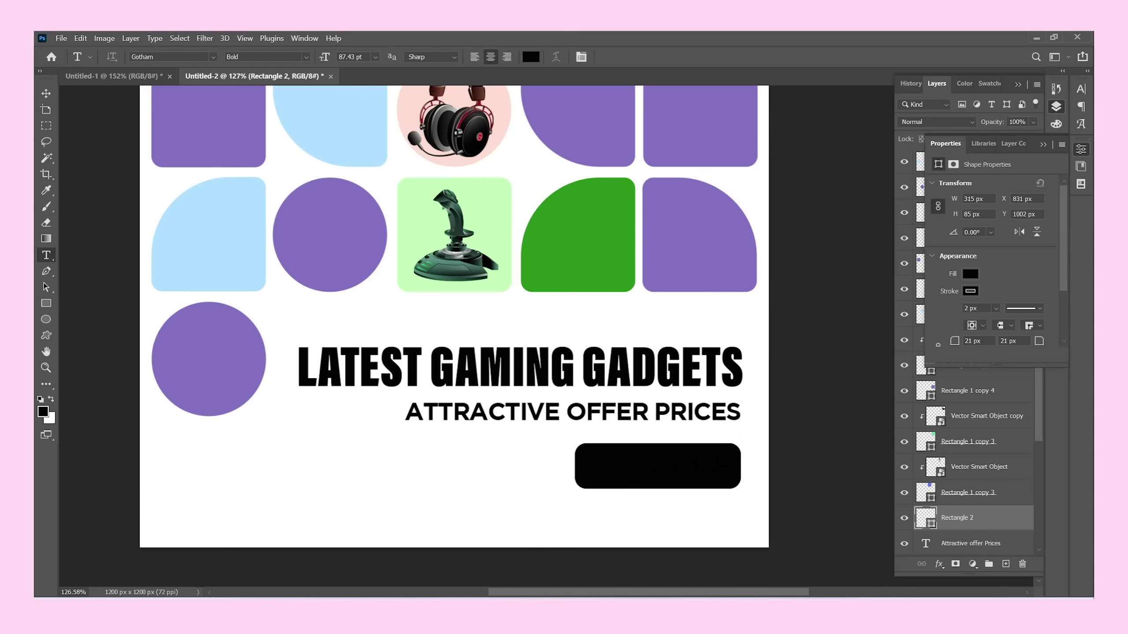
key(t)
click(607, 470)
text(GRAB DEAL)
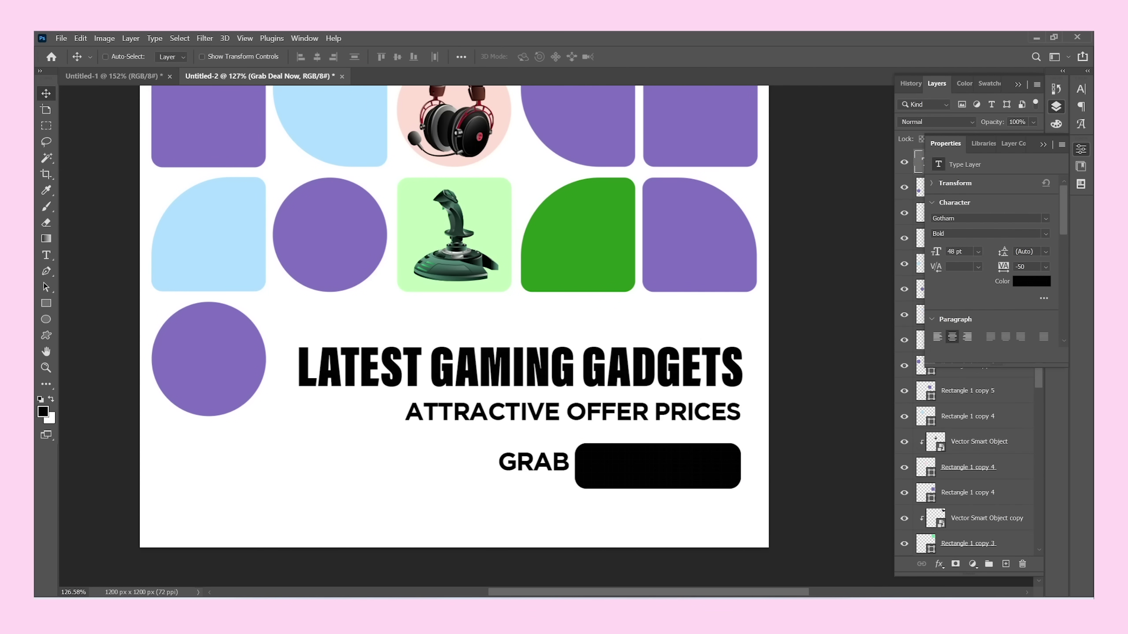
click(1031, 280)
click(1017, 189)
drag(658, 467, 670, 470)
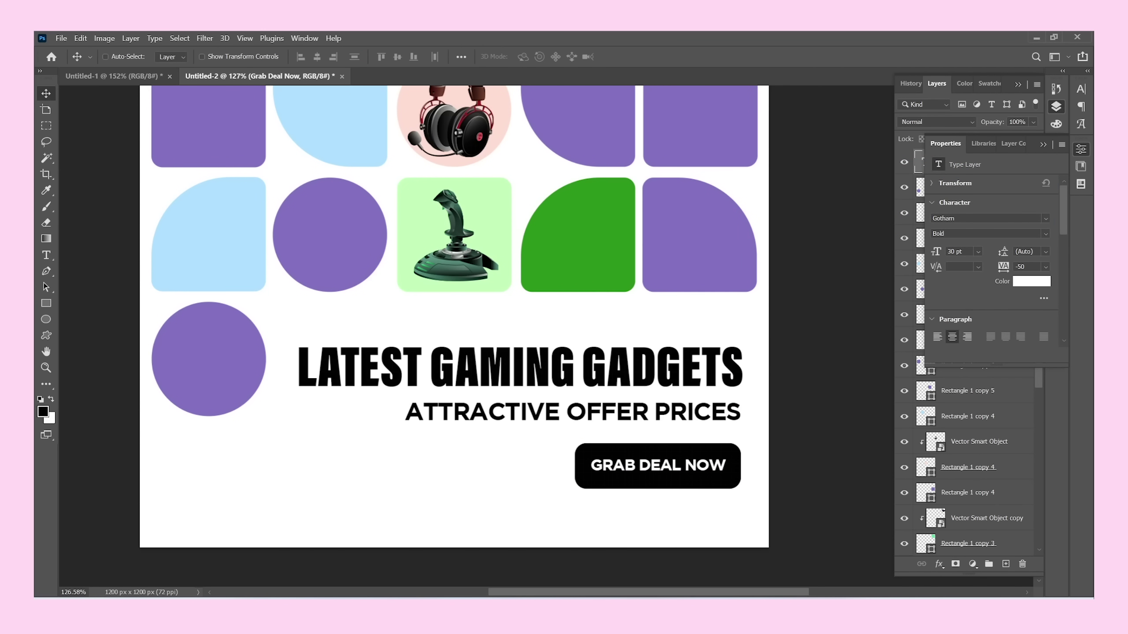
key(ctrl+0)
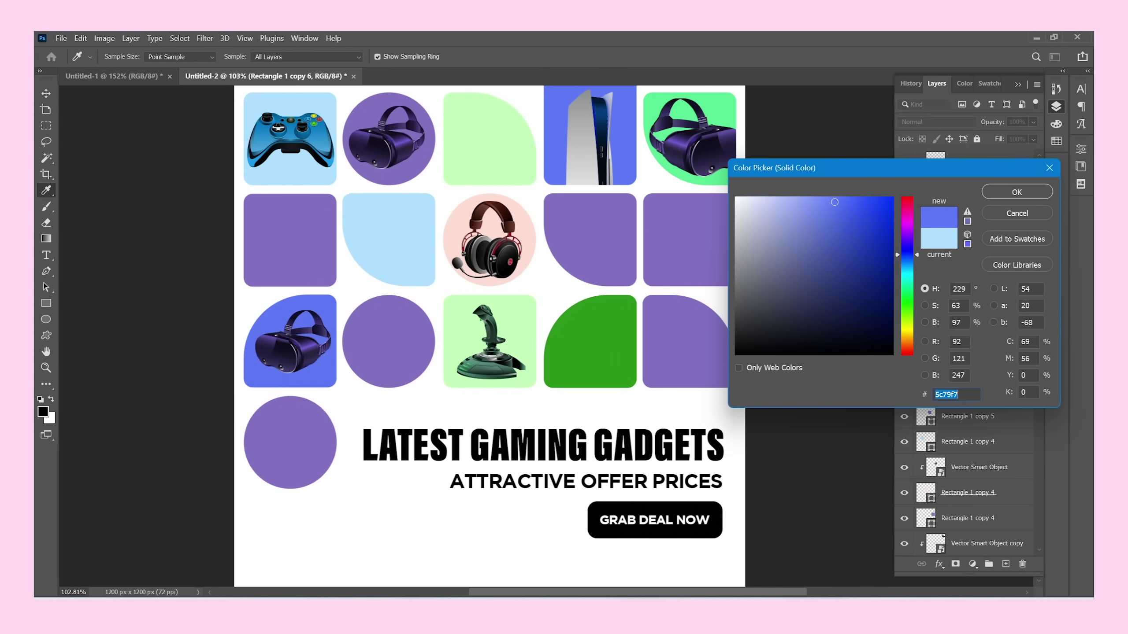
Confirm the pink tile colour and place the PS5 image into the middle-row tile.
key(Return)
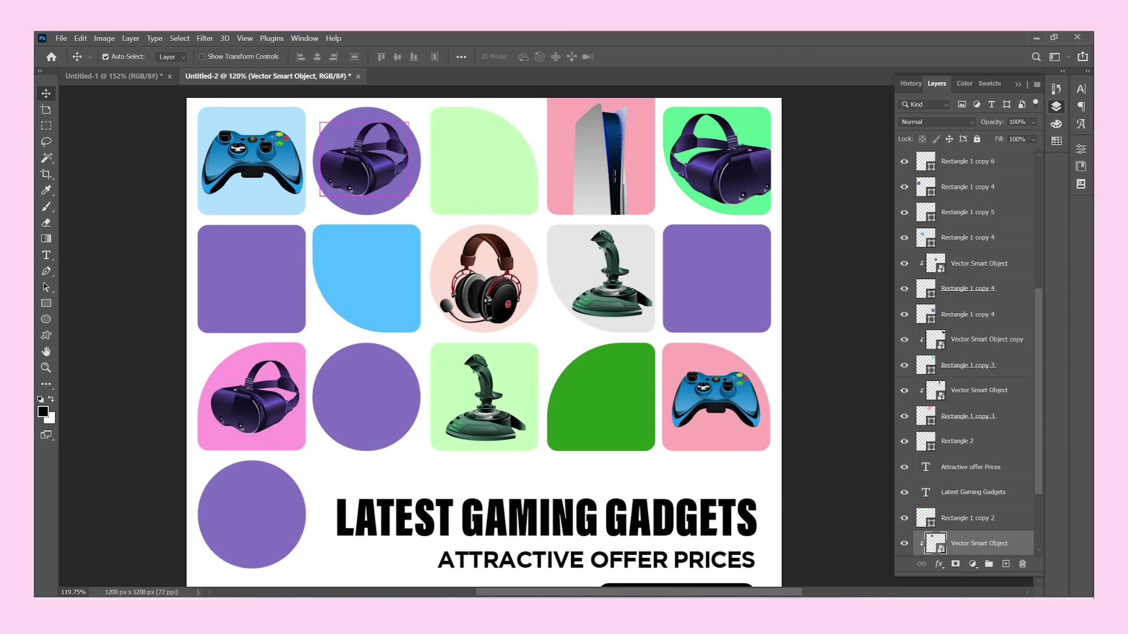
drag(411, 290, 424, 298)
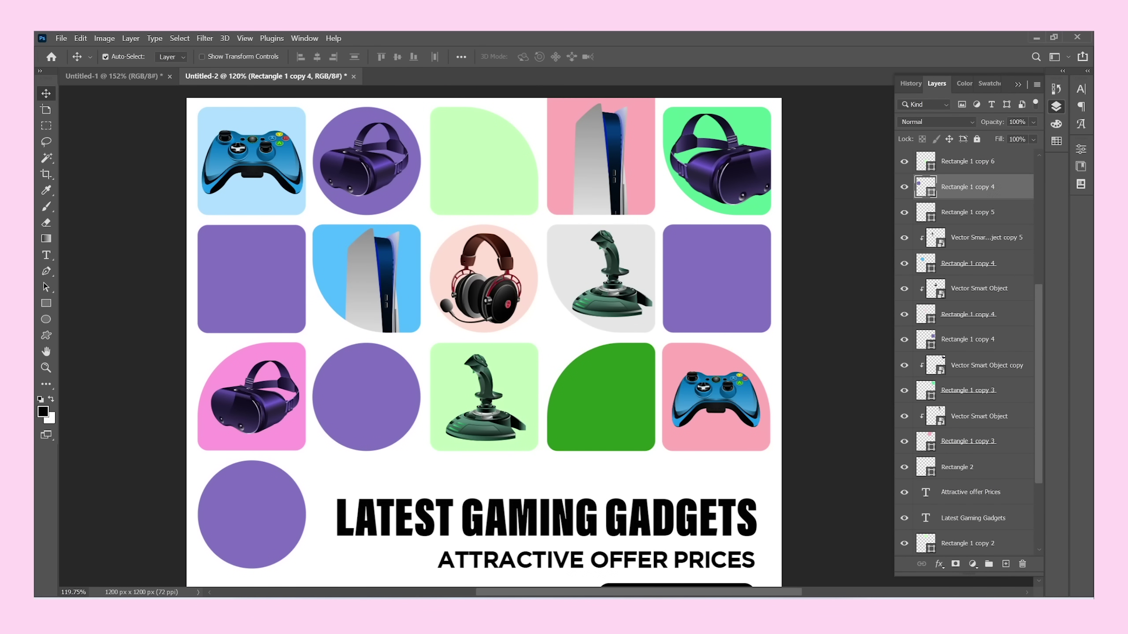
click(1080, 149)
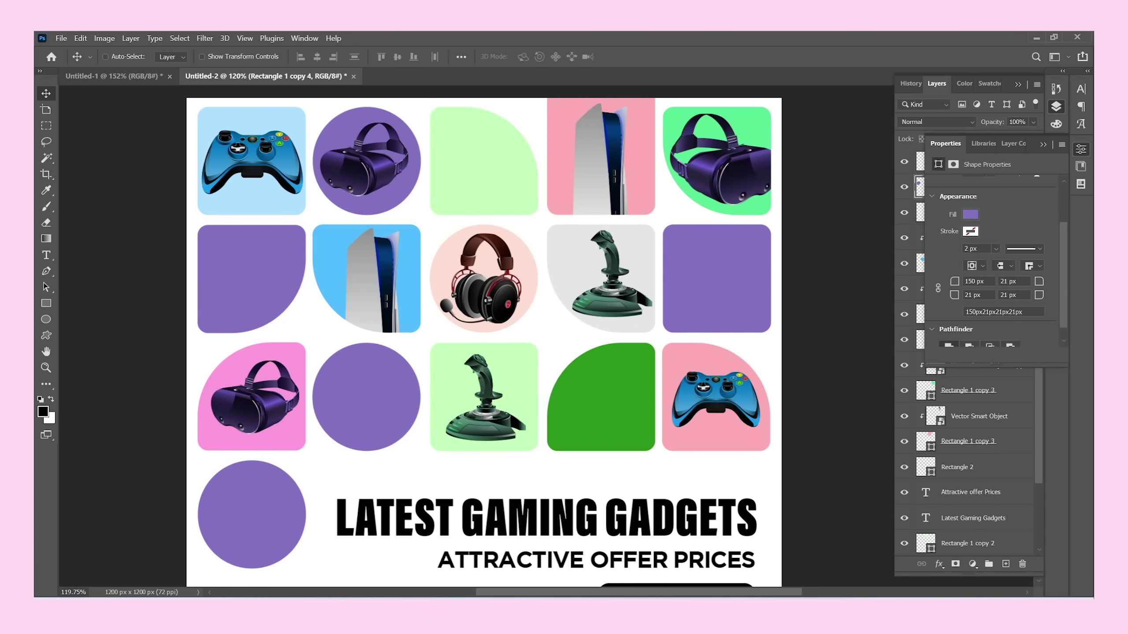
scroll(484, 340, down, 1)
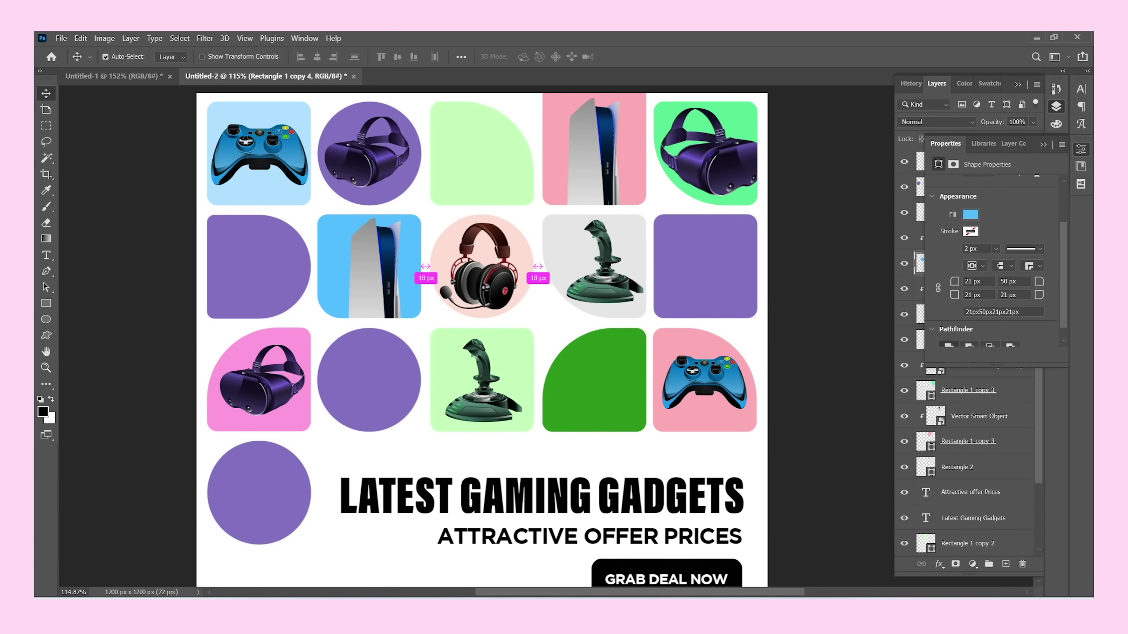
scroll(484, 340, down, 2)
Recolour the PS5 tile light green and the joystick tile light blue.
double_click(920, 263)
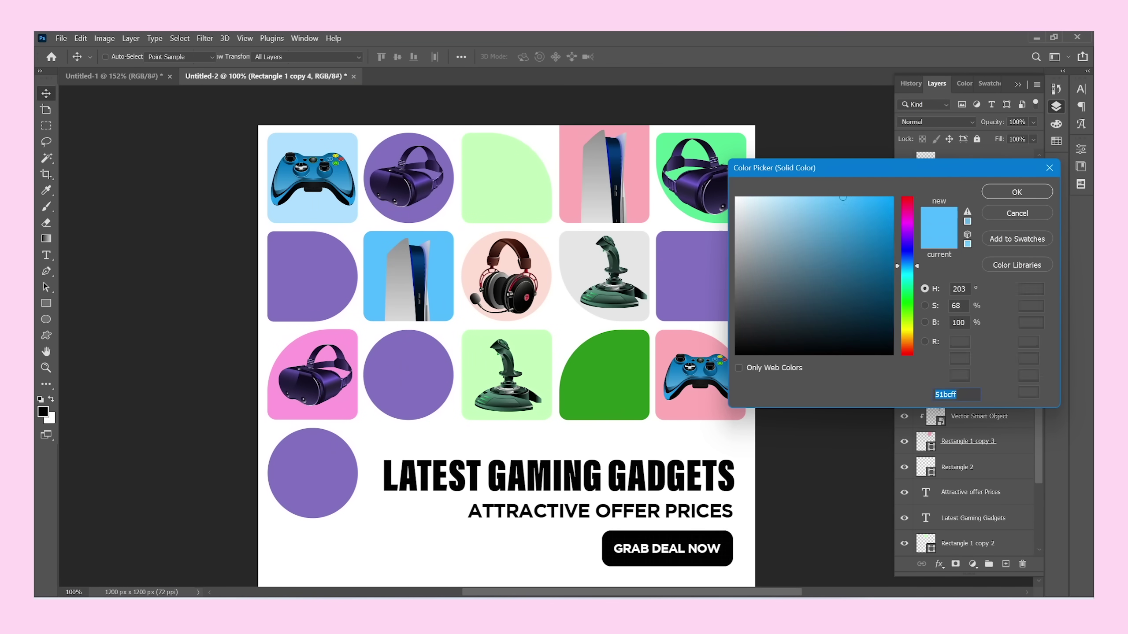
click(471, 267)
click(506, 178)
click(1016, 192)
double_click(926, 492)
click(312, 177)
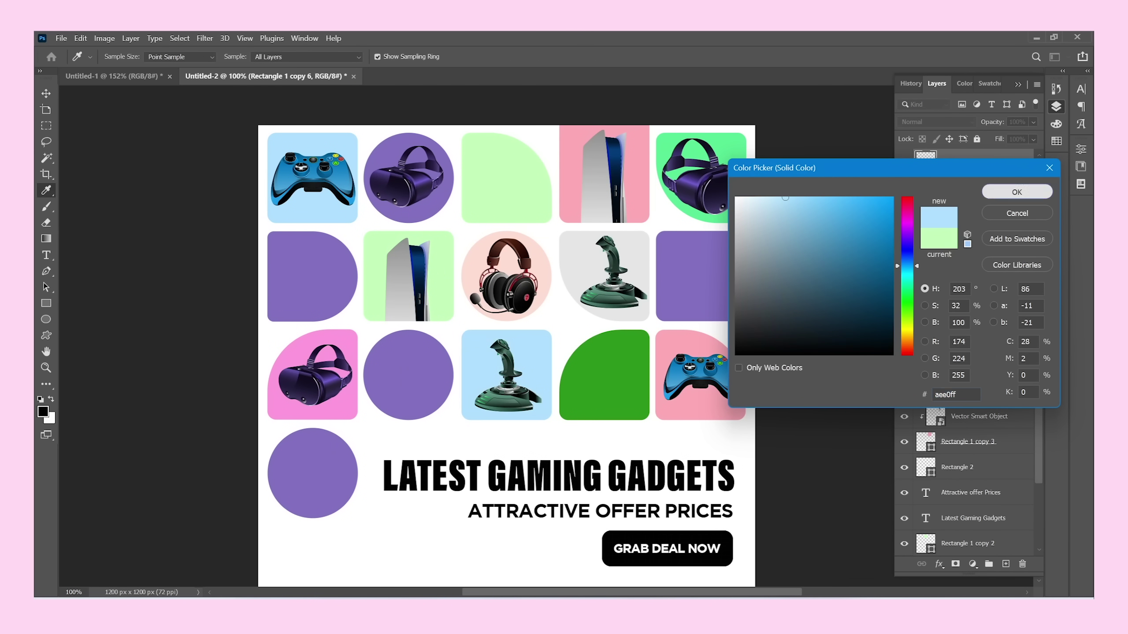
click(1017, 192)
Remove the green quarter-round tile's fill and give it a pink outline.
scroll(604, 343, down, 1)
key(u)
click(133, 57)
click(89, 56)
click(103, 94)
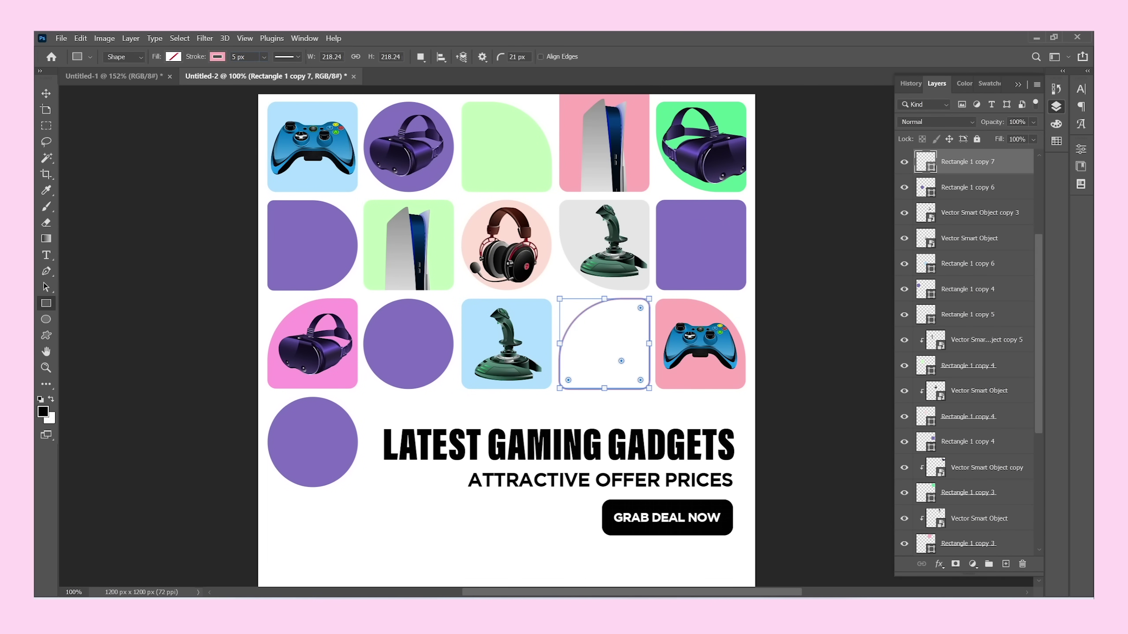
Set the tile outline to 5 px and draw a black rounded bar behind the promo code.
key(v)
key(ctrl+plus)
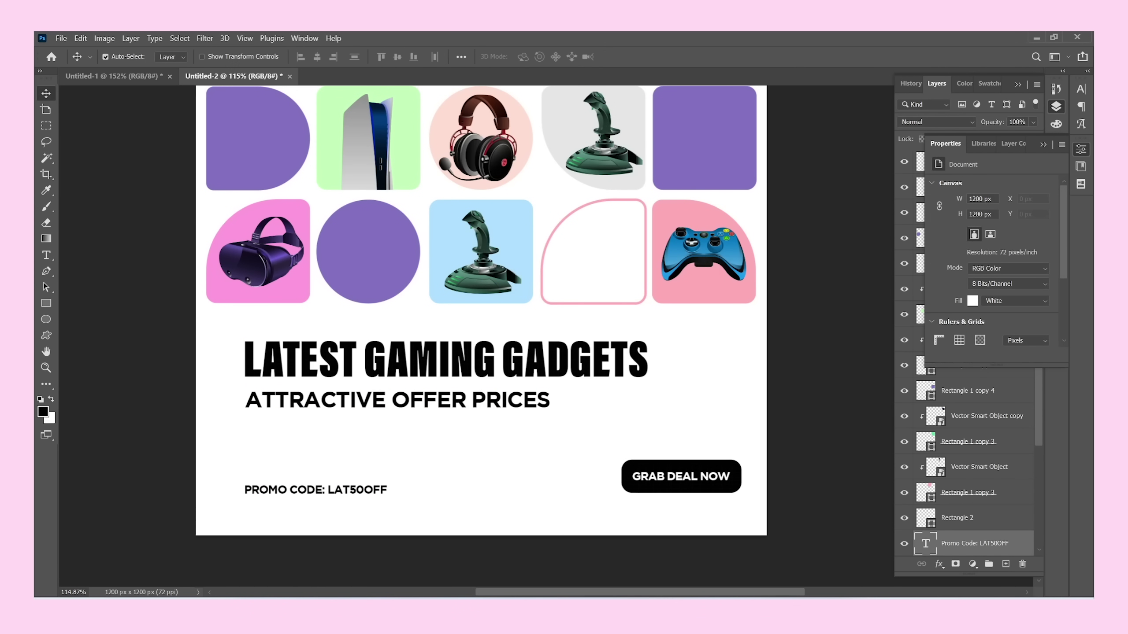
key(u)
drag(195, 458, 414, 479)
key(v)
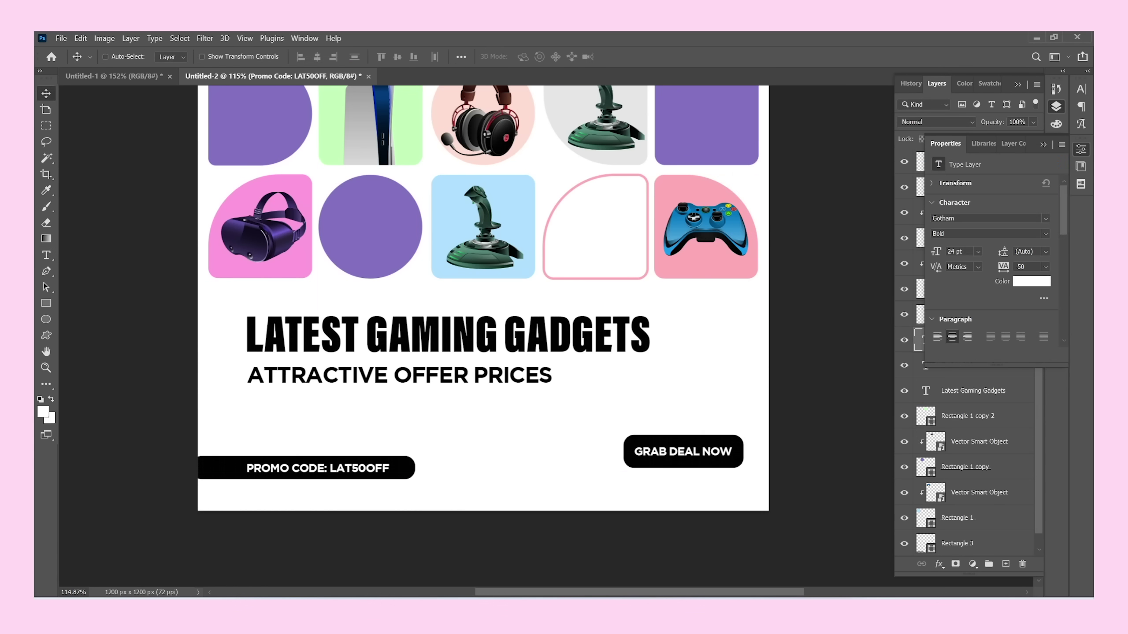
Move the promo bar to the left edge and shift the headline slightly left.
key(Return)
drag(313, 468, 294, 469)
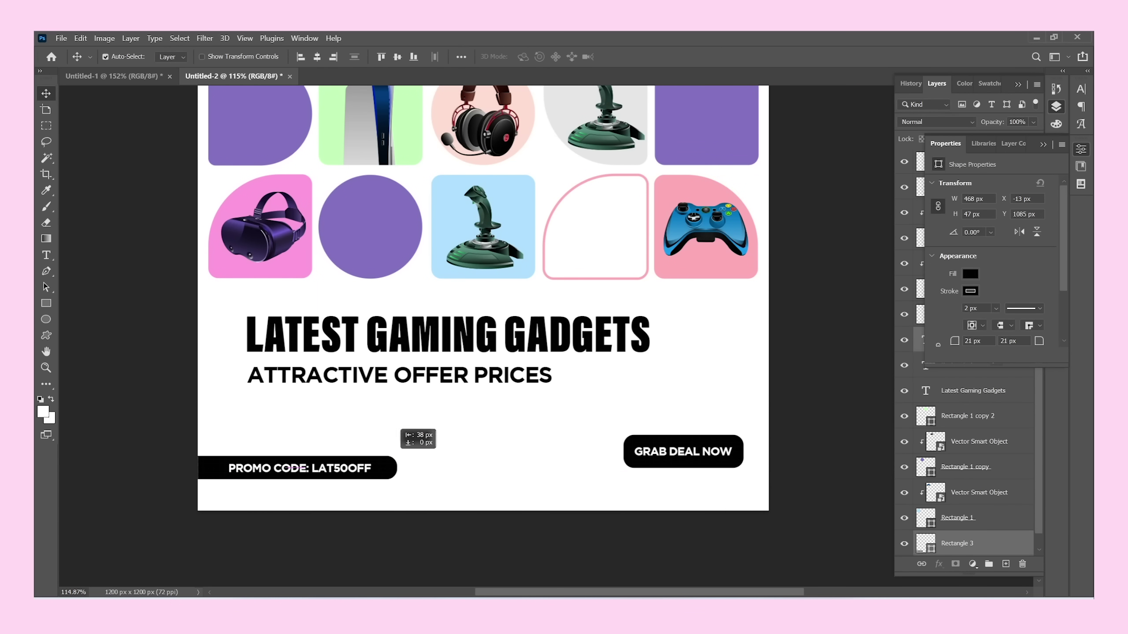
right_click(433, 331)
click(444, 334)
drag(444, 337, 434, 337)
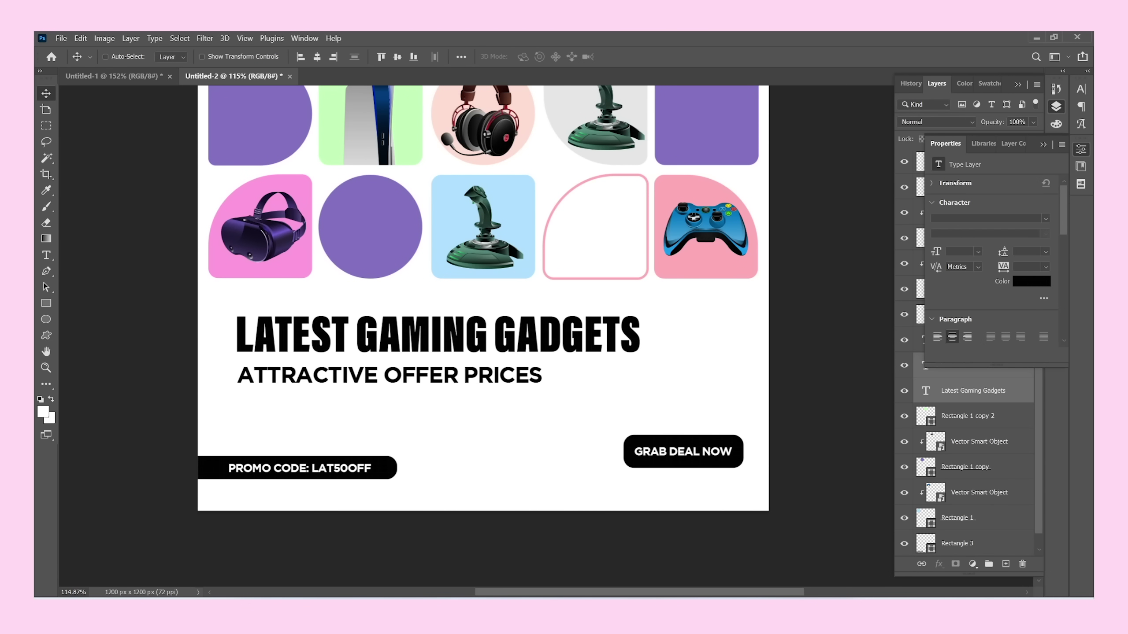
Centre the 'Latest Gaming Gadgets' headline horizontally on the poster.
text(`V)
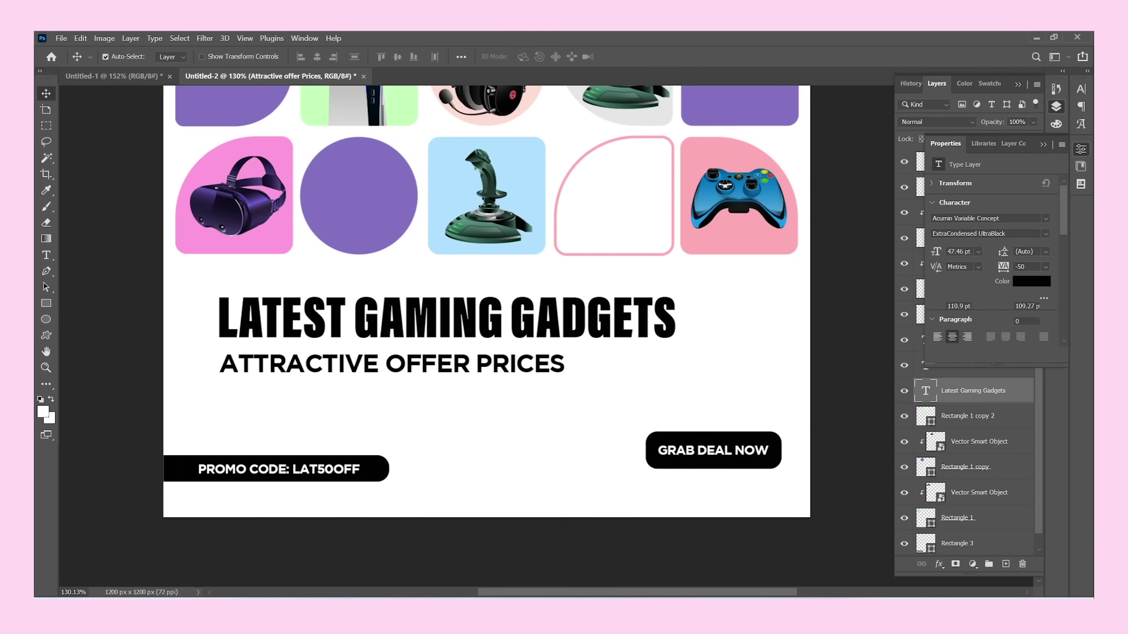
key(ctrl+a)
click(317, 57)
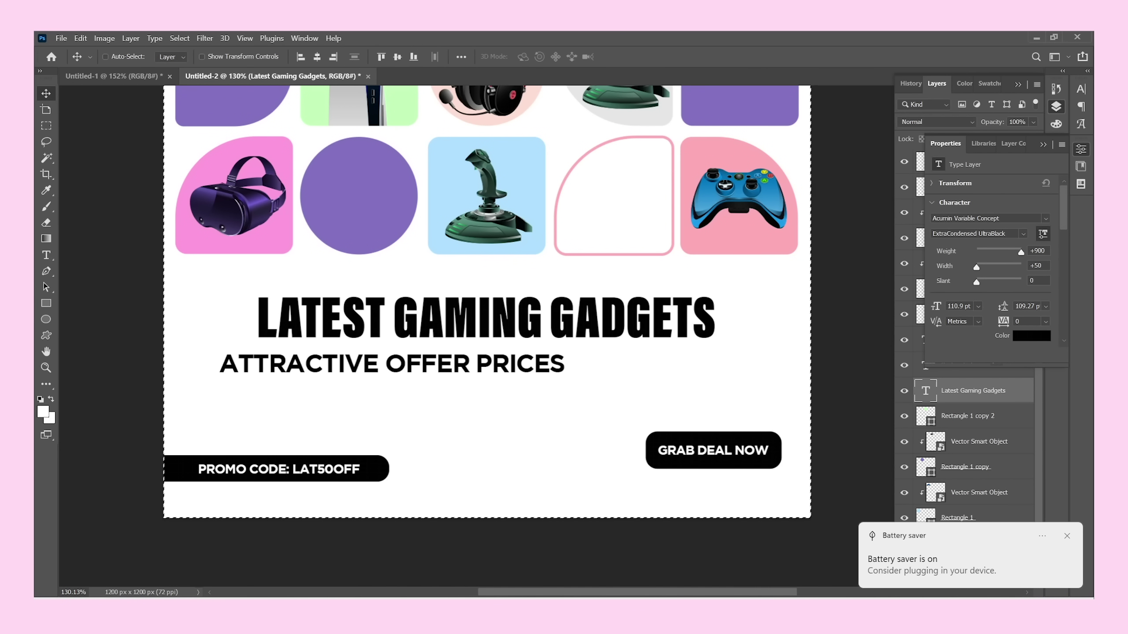
key(ctrl+d)
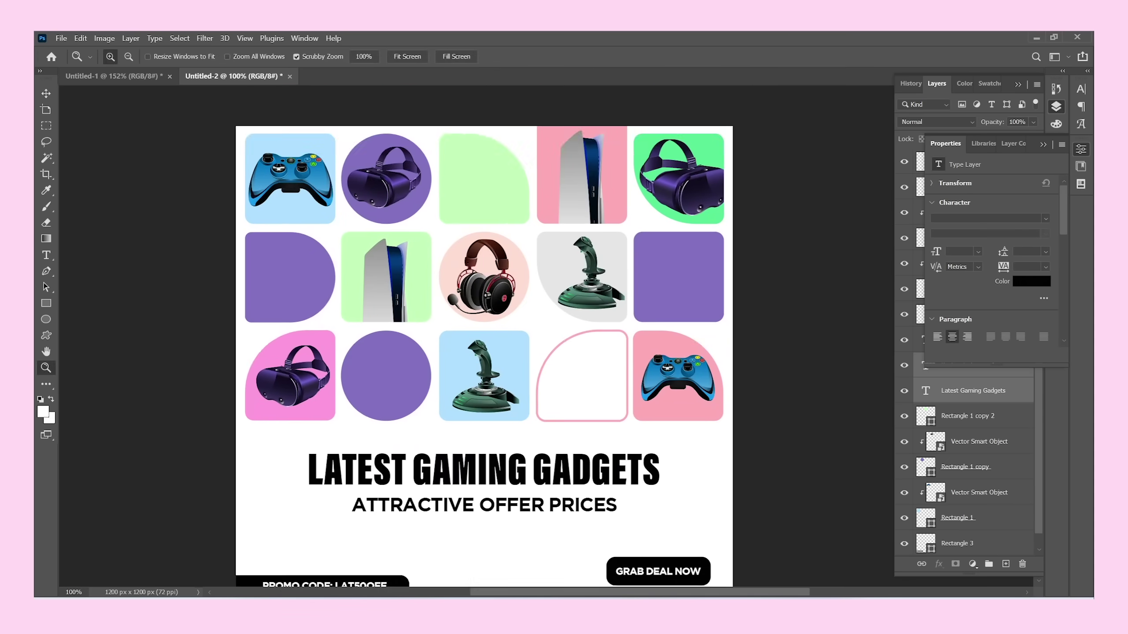
key(ctrl+1)
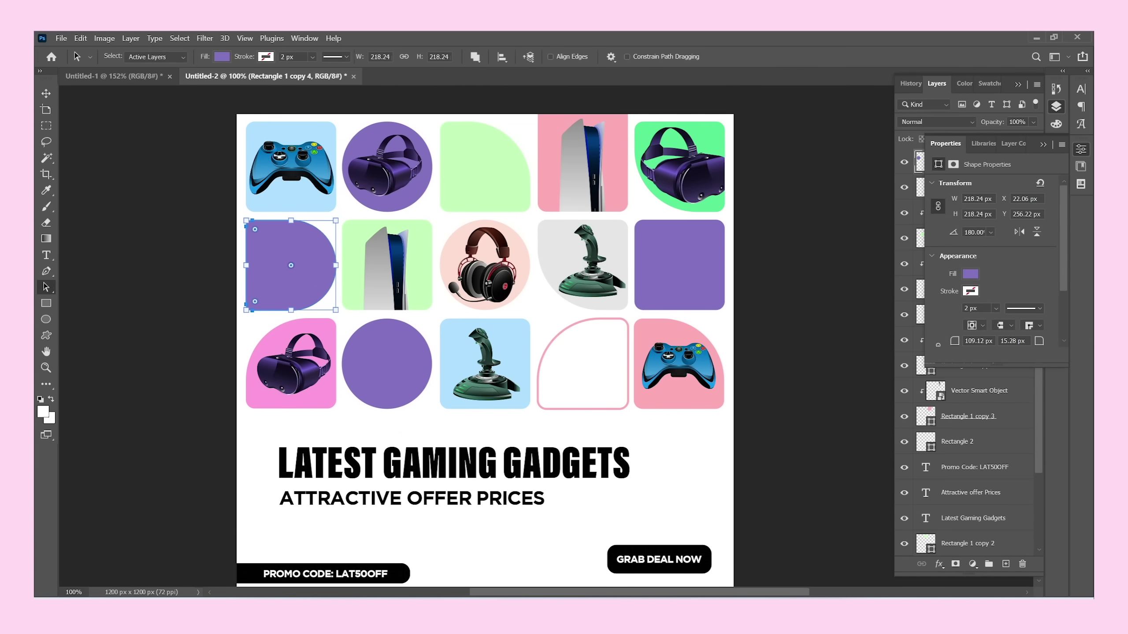
key(a)
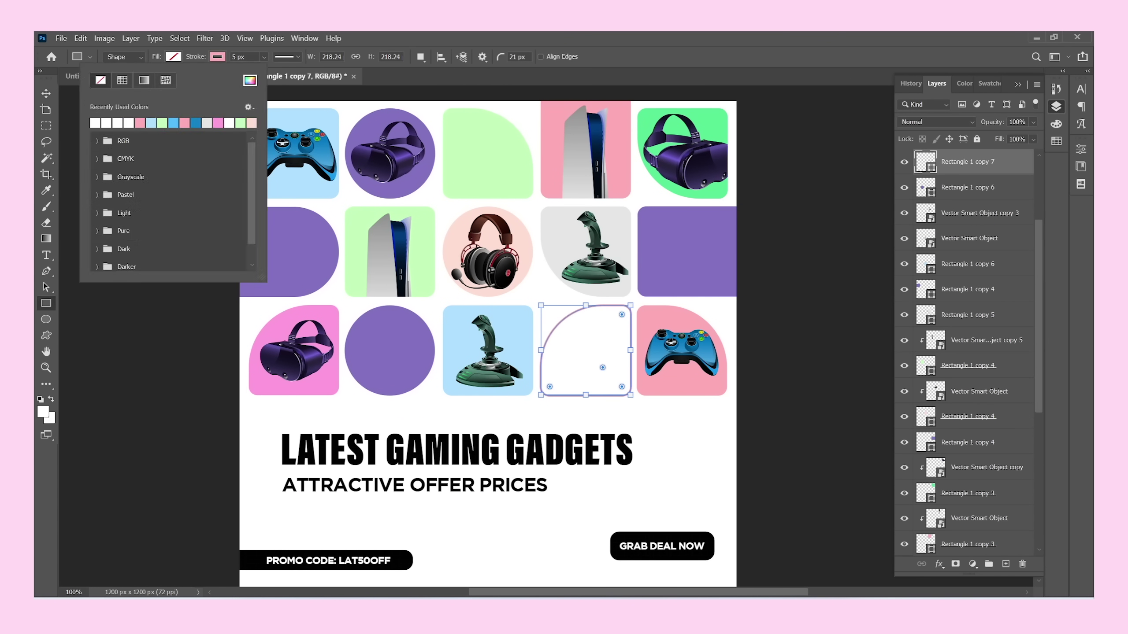
Give the pink-outlined tile a solid peach fill.
click(122, 80)
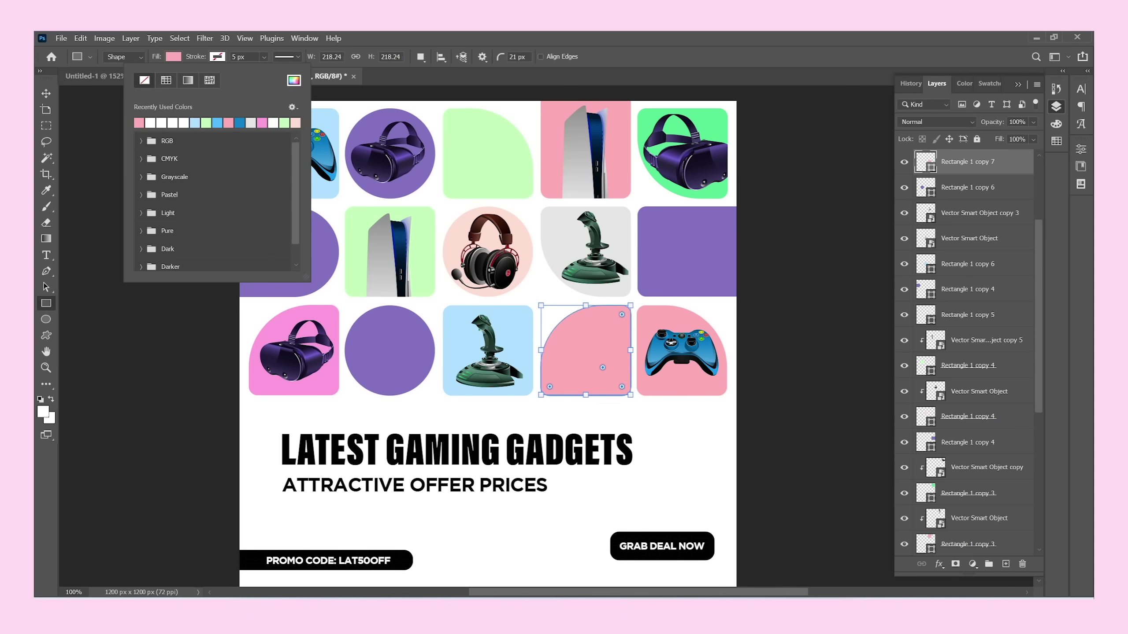
click(95, 122)
click(250, 80)
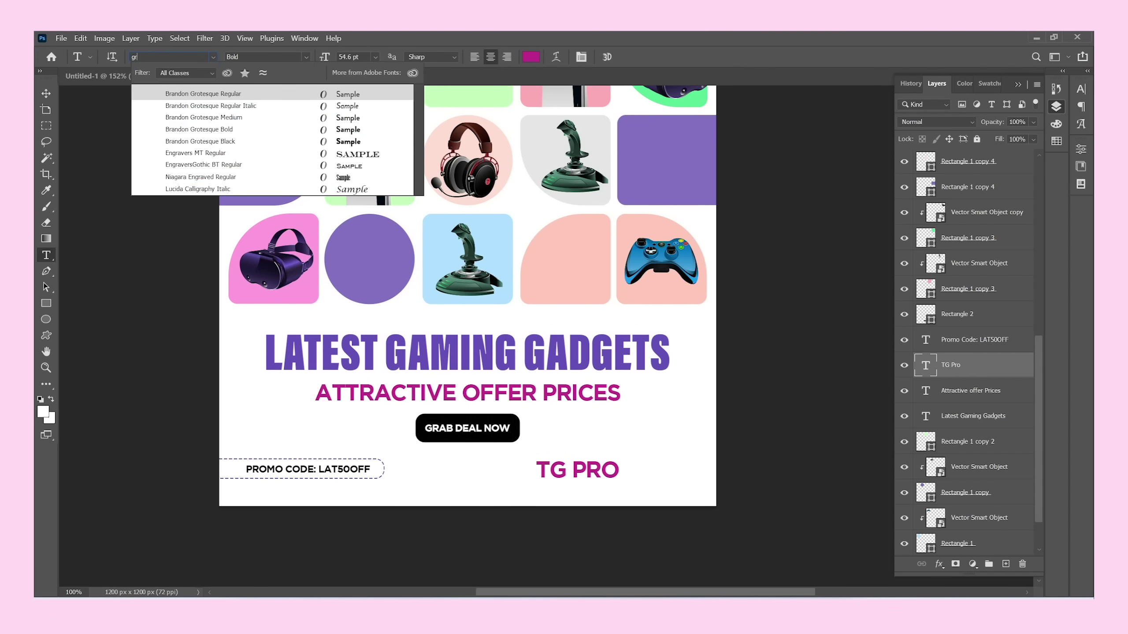
Set BRAND LOGO to 36 pt Gotham Ultra Italic and commit the headline change.
key(ctrl+z)
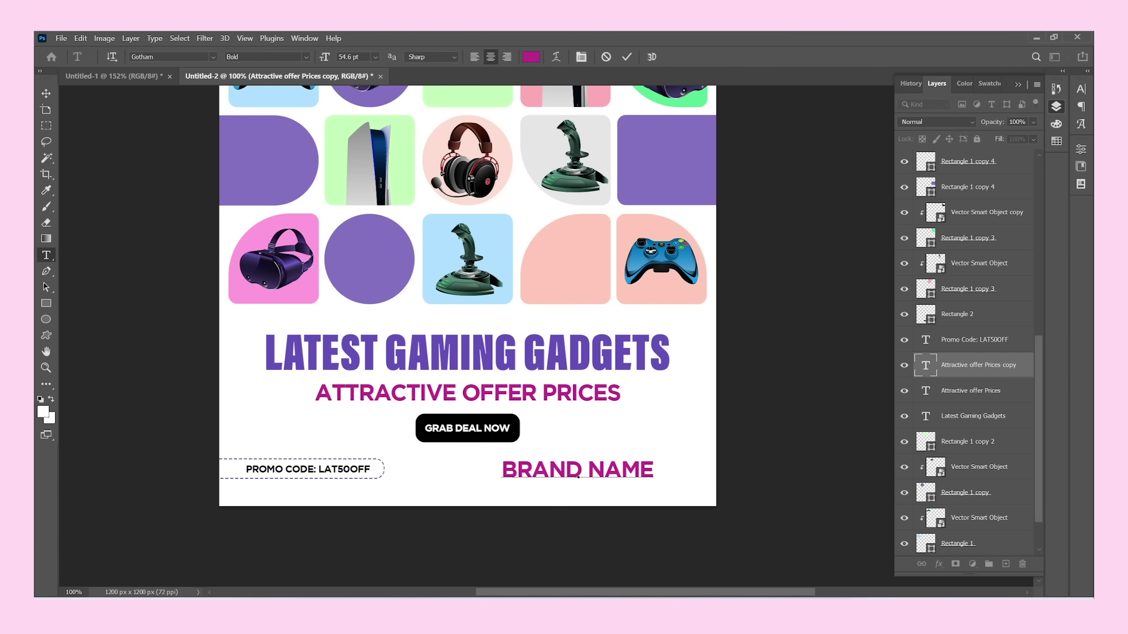
click(375, 57)
click(356, 190)
click(214, 56)
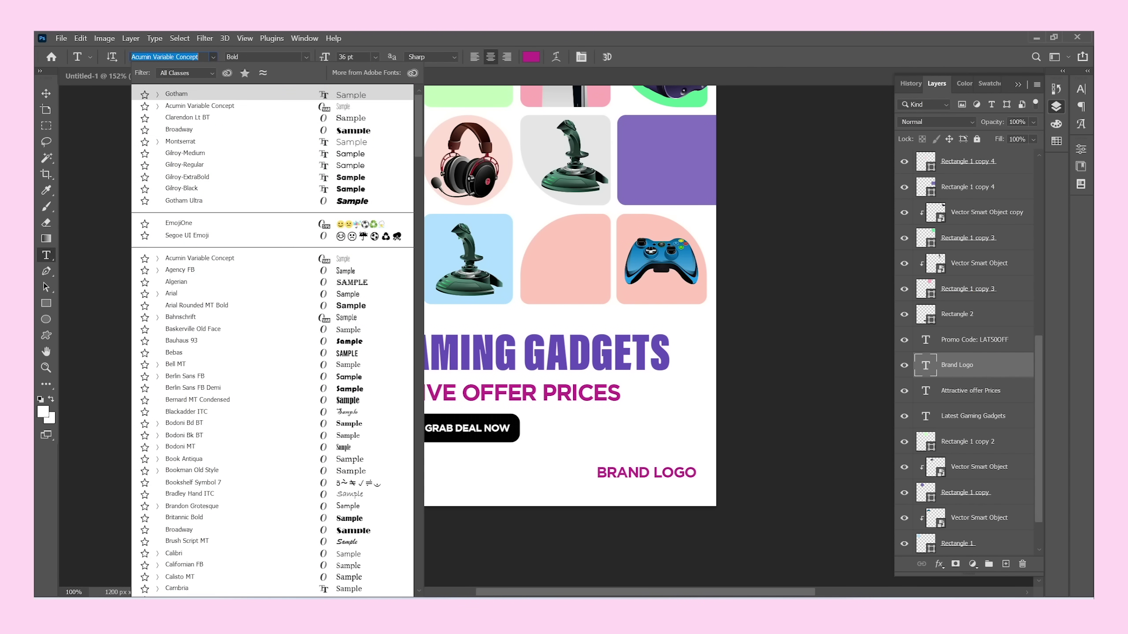
key(Down)
key(Down)
key(Return)
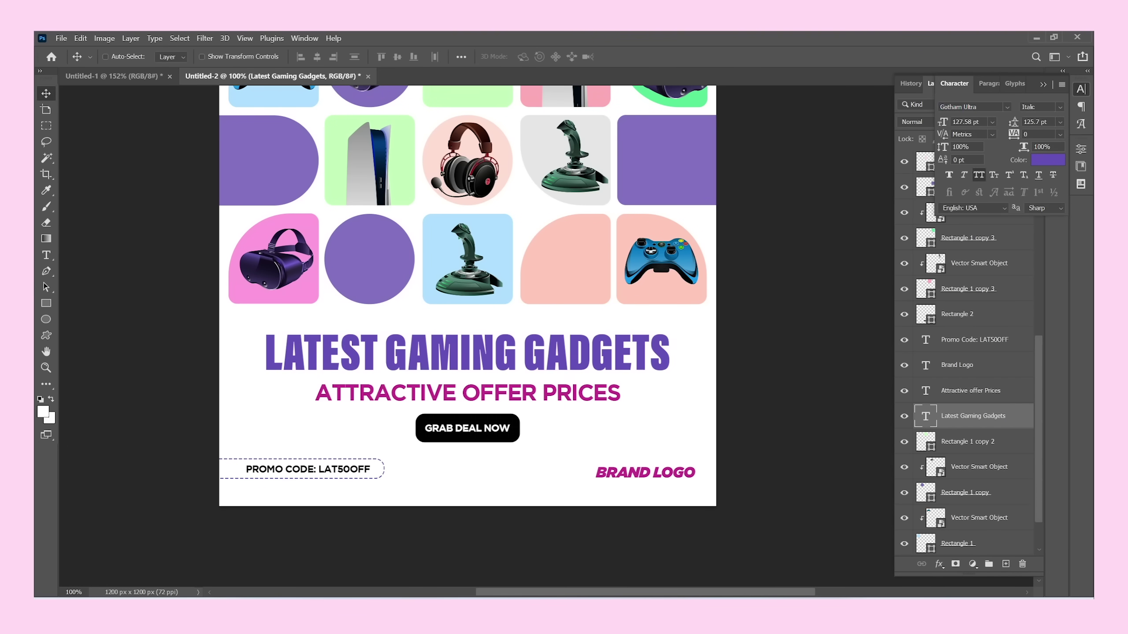
key(Return)
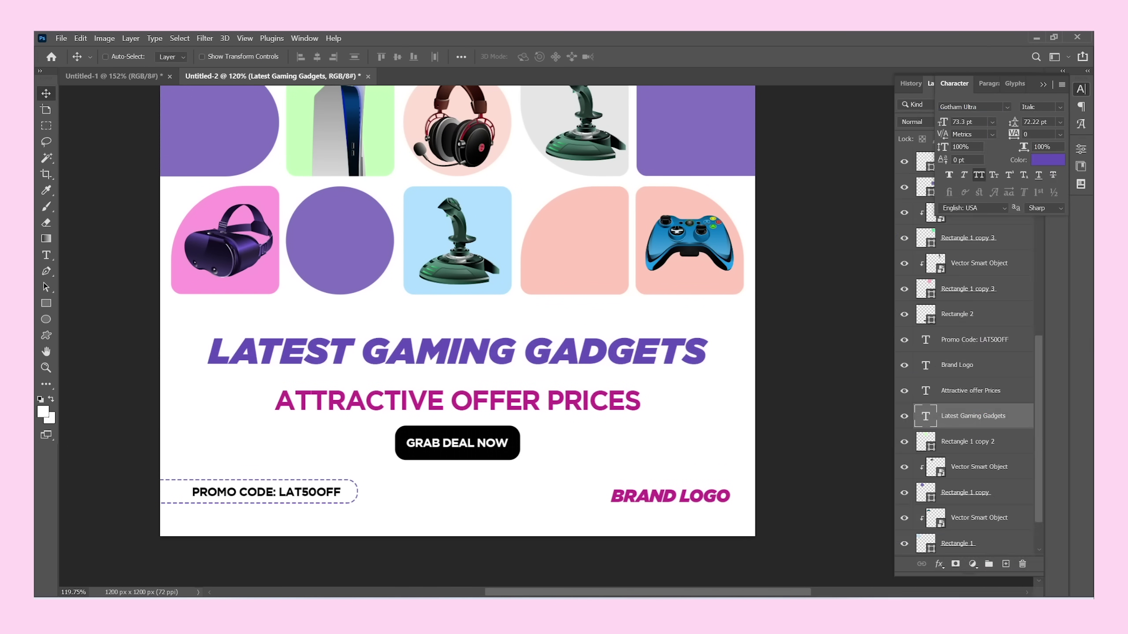